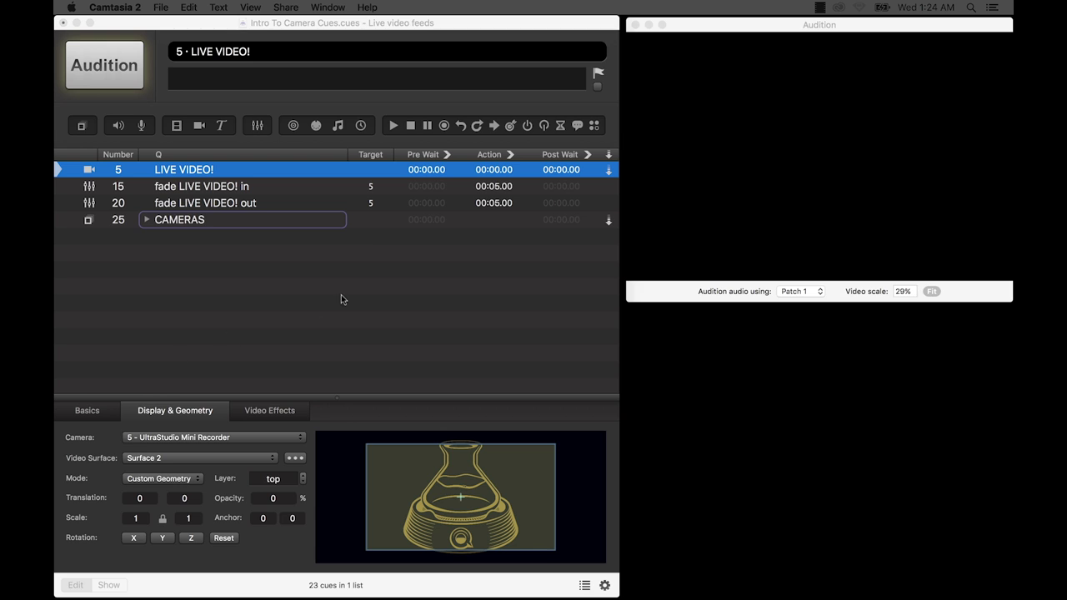
Step: Fire cue 5 LIVE VIDEO! and its 5-second fade-in to show the live camera feed
click(277, 170)
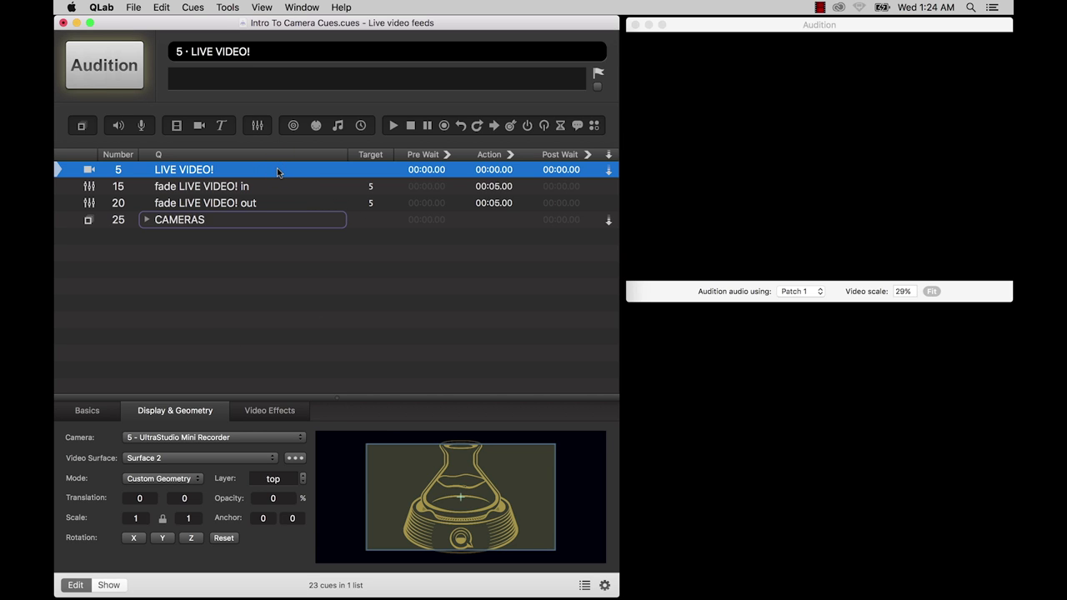
key(space)
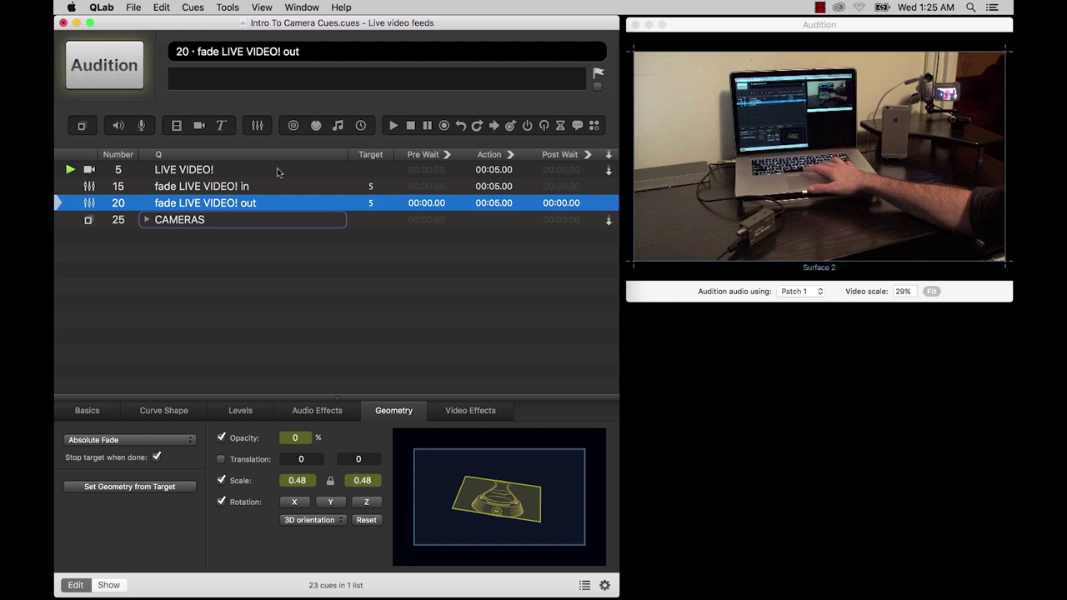
Step: Review cue 5's Display & Geometry, keeping Surface 2 and moving the layer to bottom
click(277, 169)
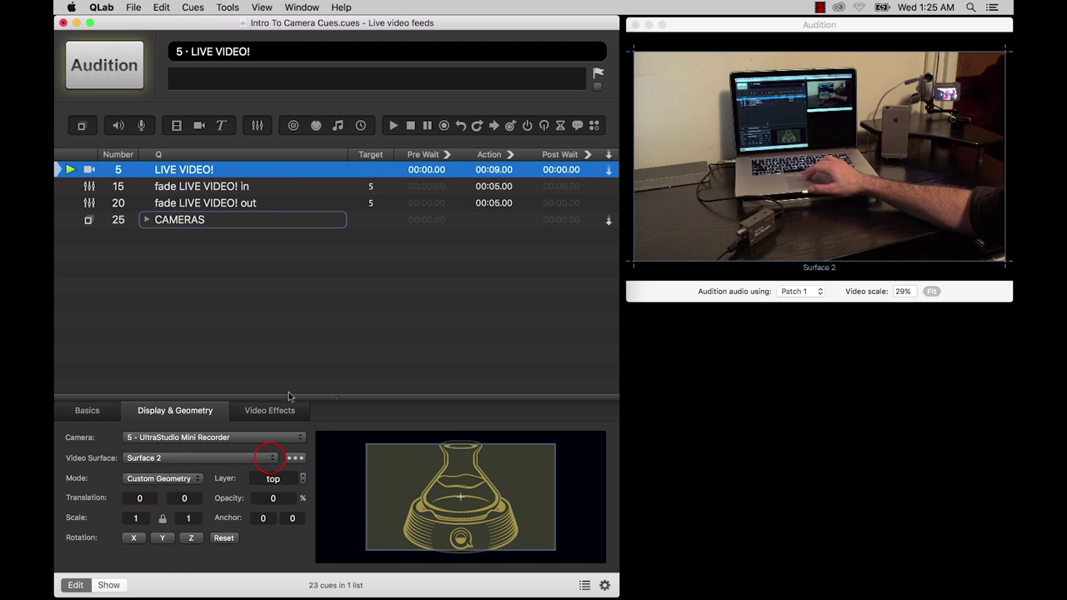
click(271, 458)
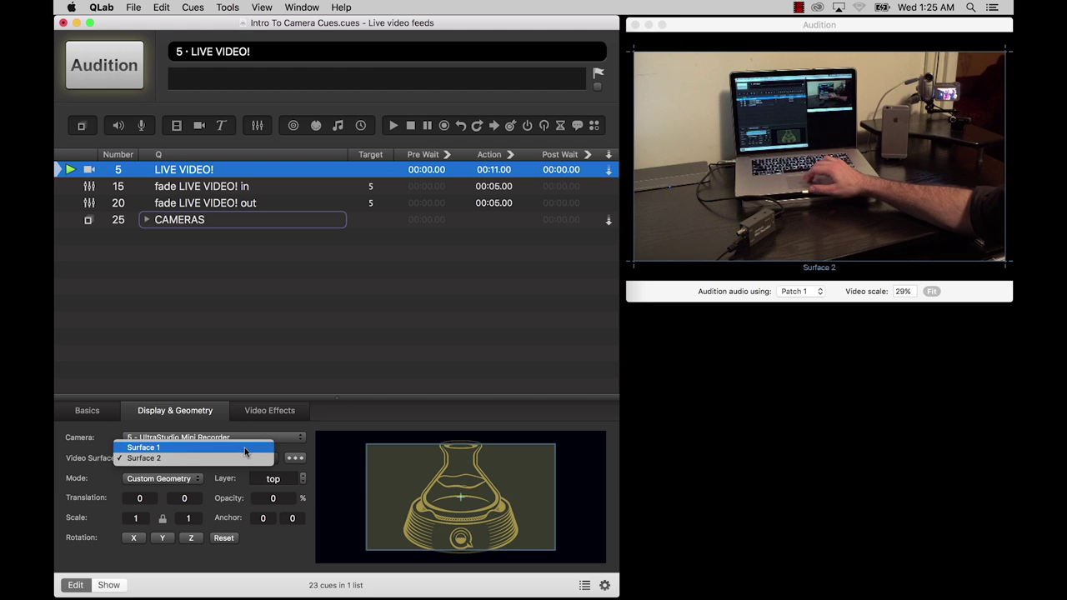
click(306, 477)
click(303, 489)
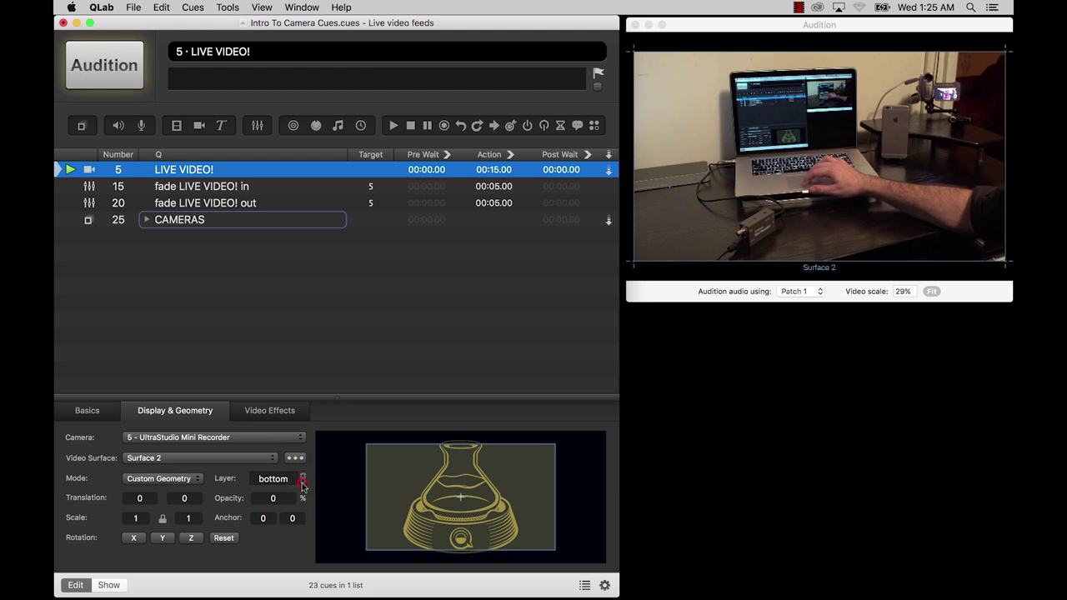
click(196, 479)
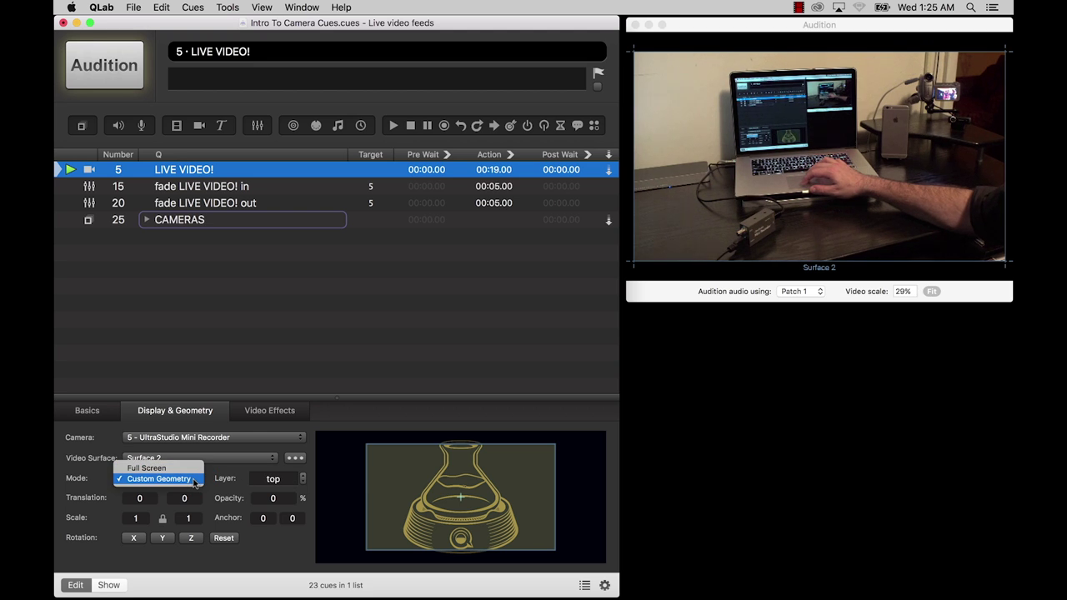
click(317, 190)
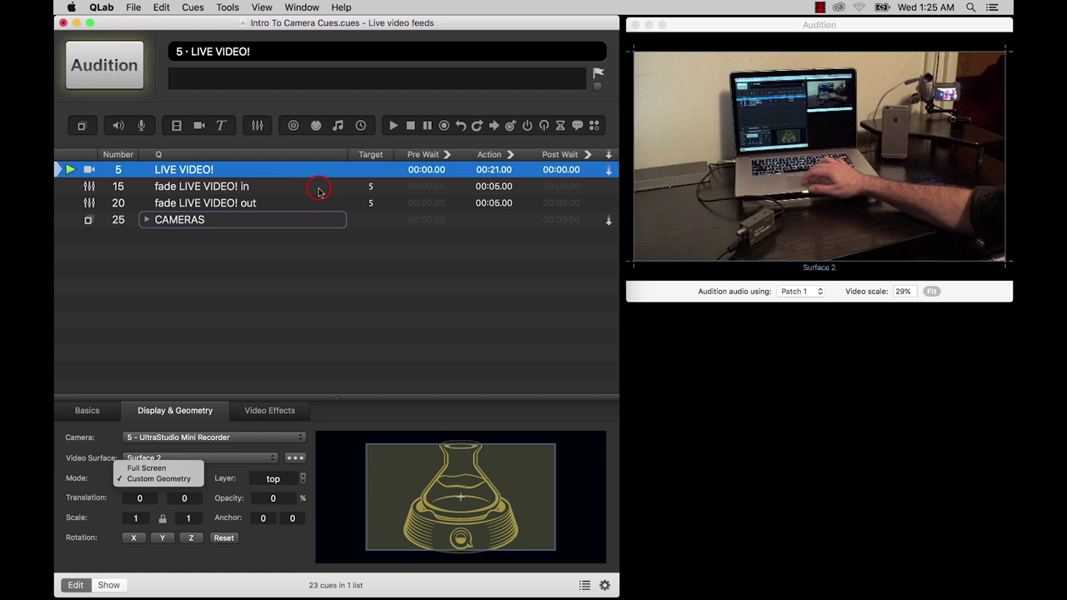
Step: Fire cue 20 to fade LIVE VIDEO! out to black
click(318, 190)
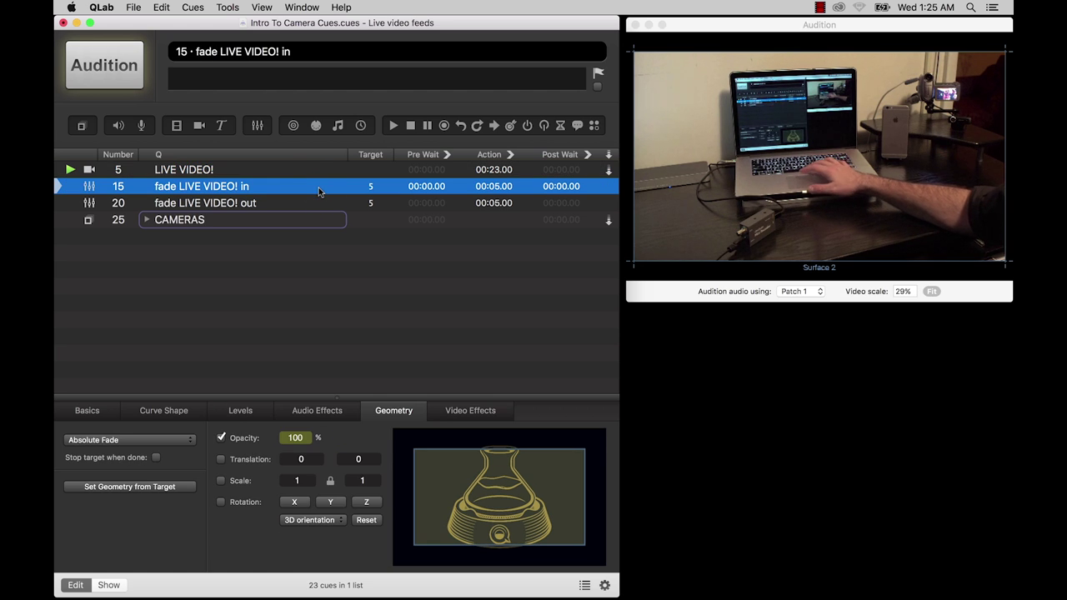
click(314, 202)
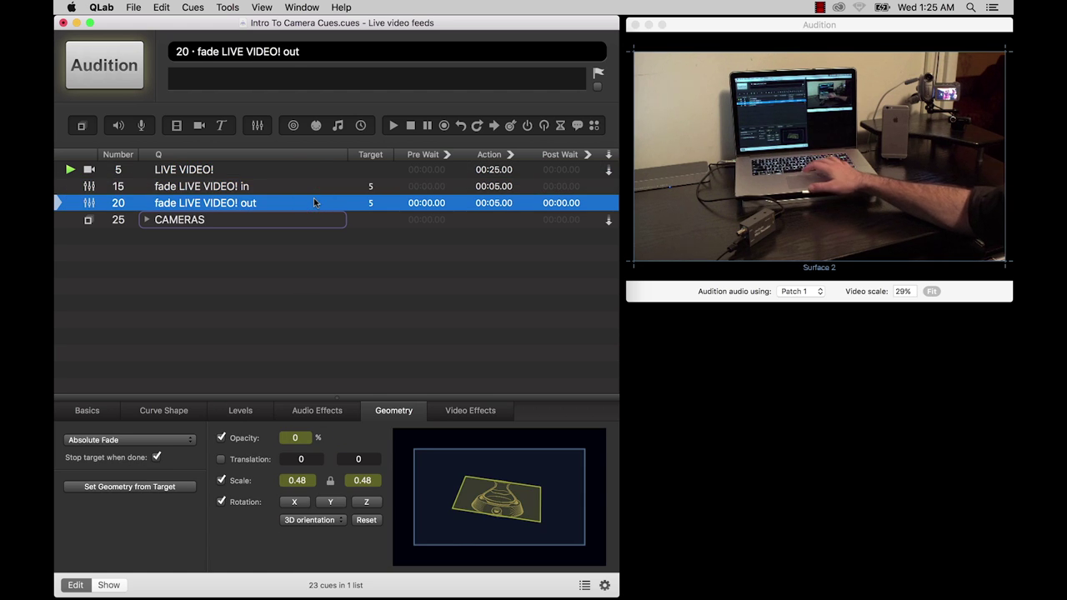
key(space)
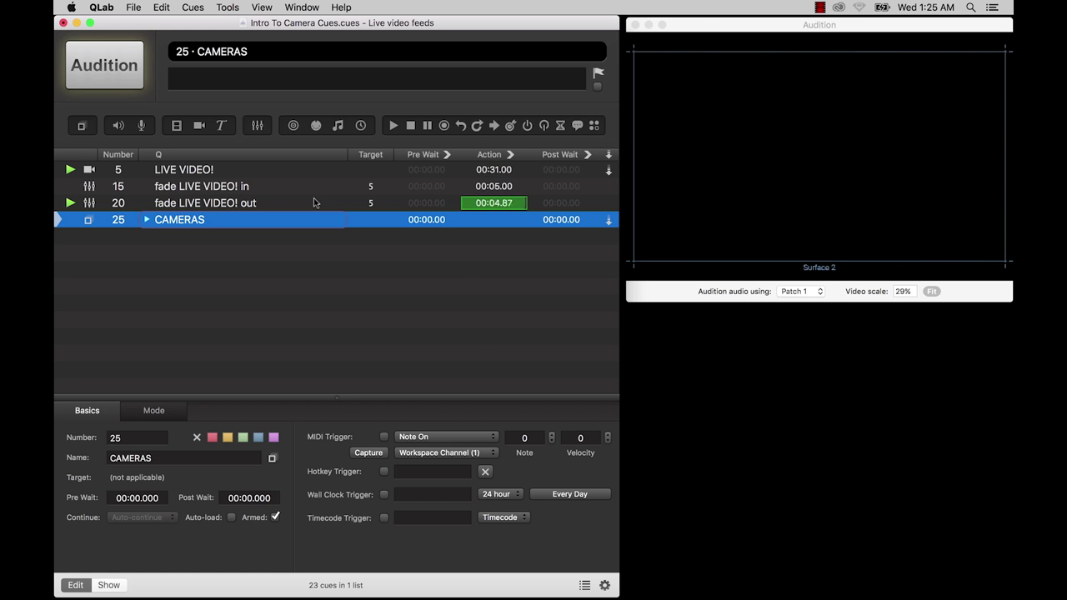
Step: Fire the CAMERAS cues: FaceTime, Creative VF0790, Black Magic, Sony DV CAM, iPhone 6 plus
click(147, 220)
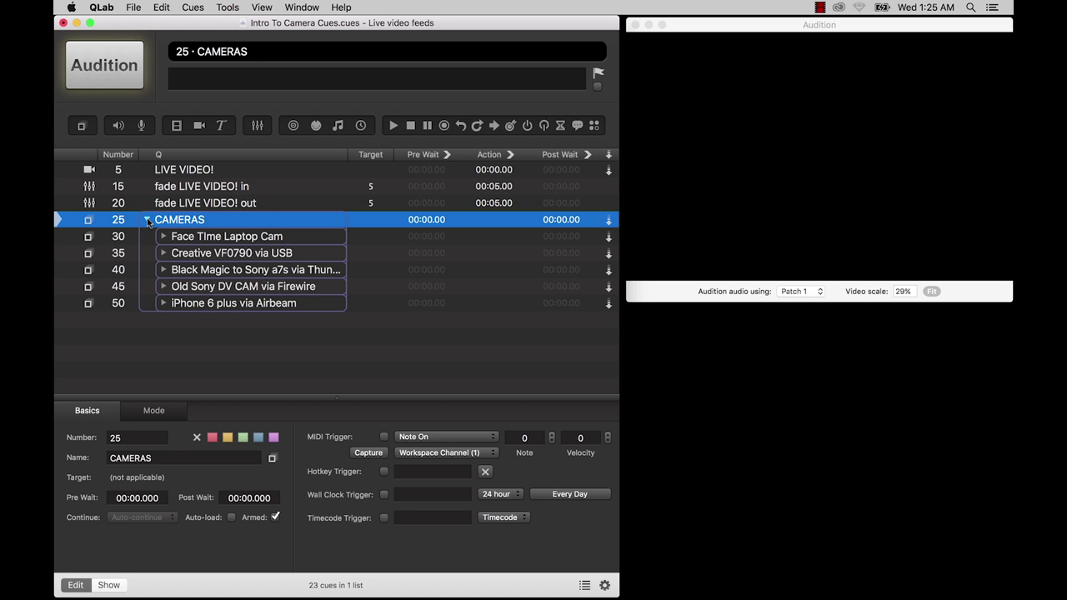
click(200, 238)
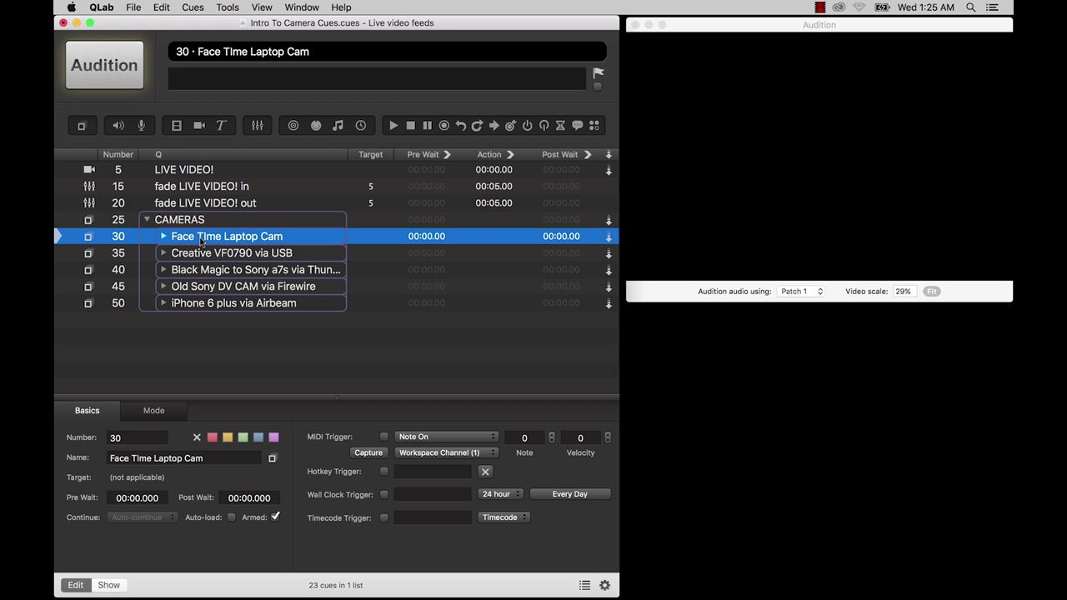
key(space)
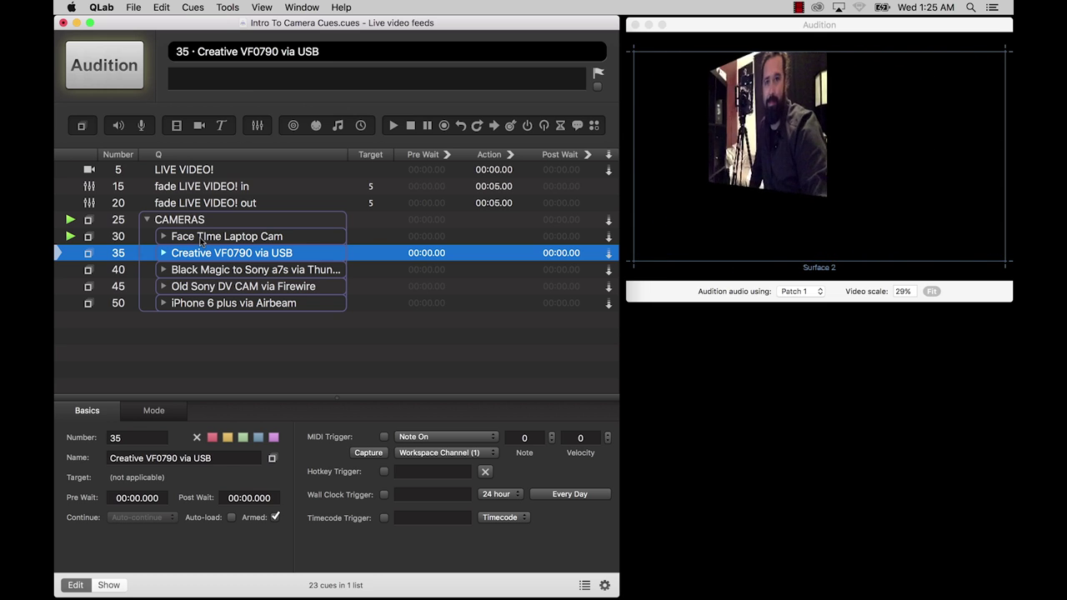
key(space)
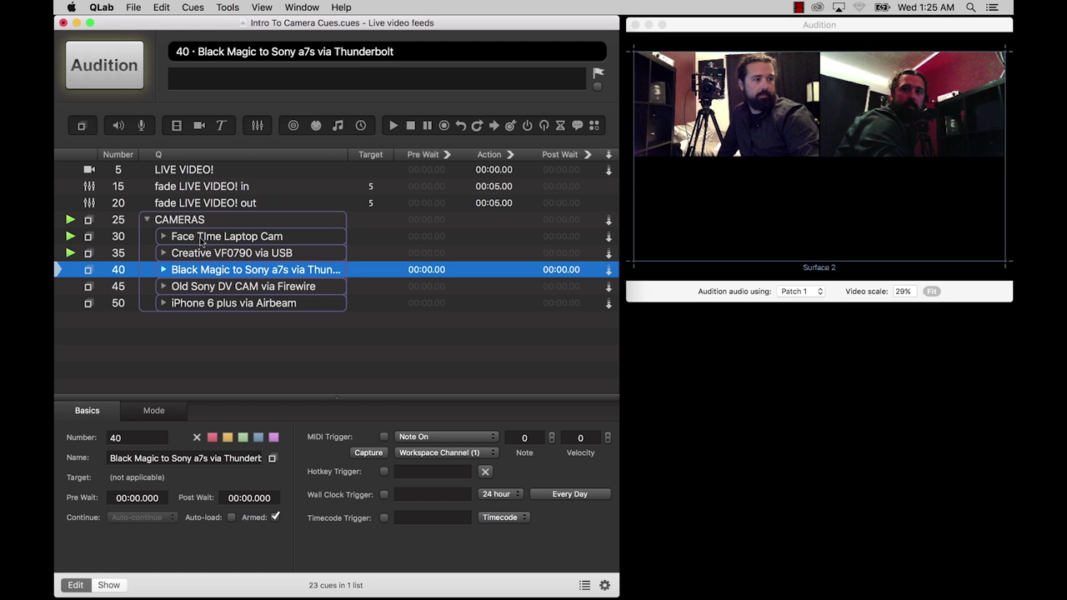
key(space)
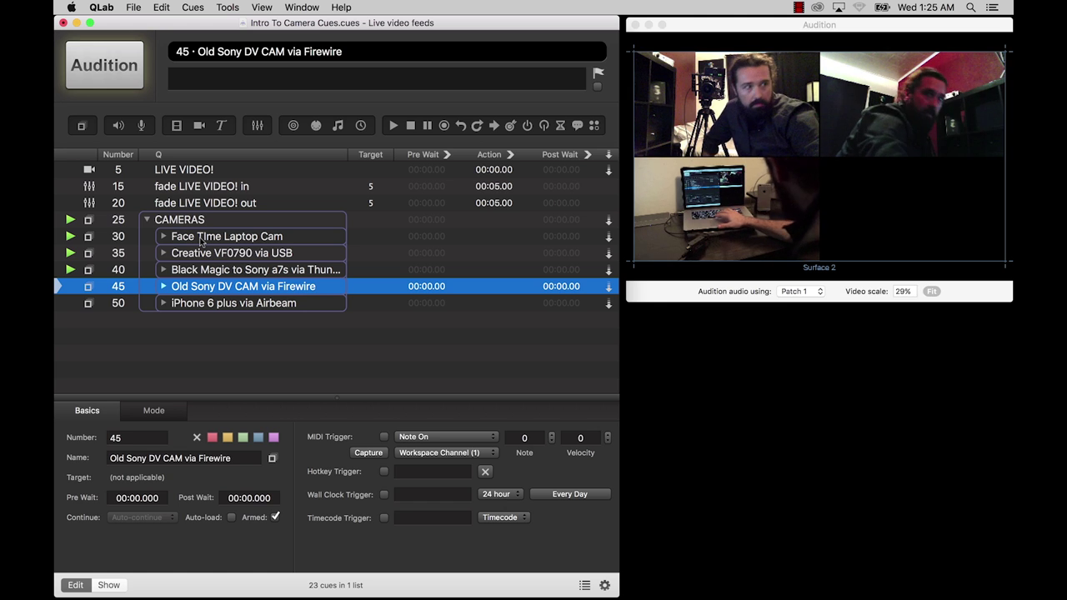
key(Down)
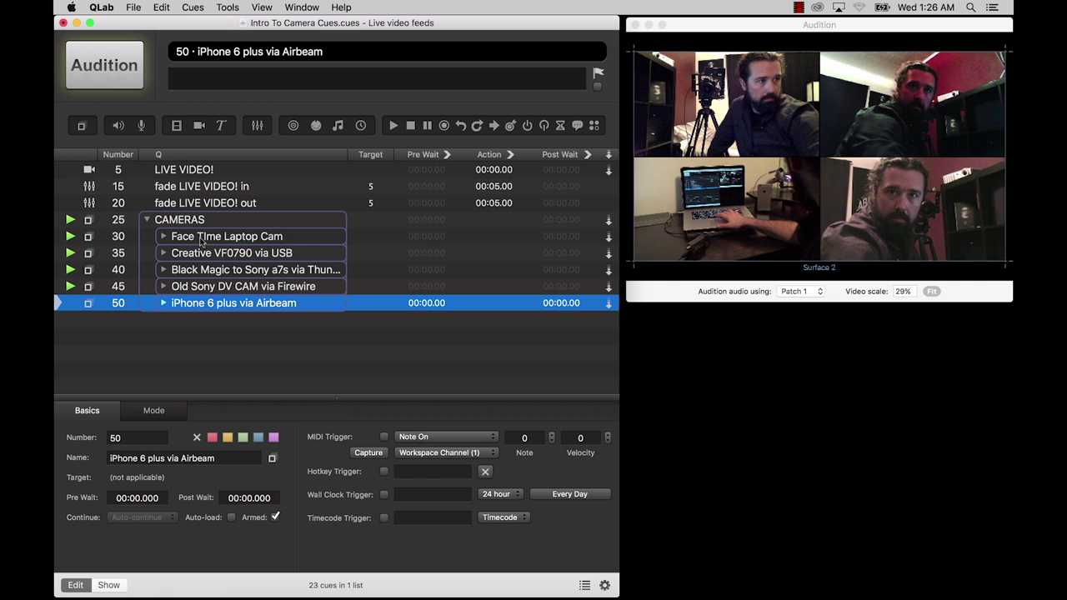
key(space)
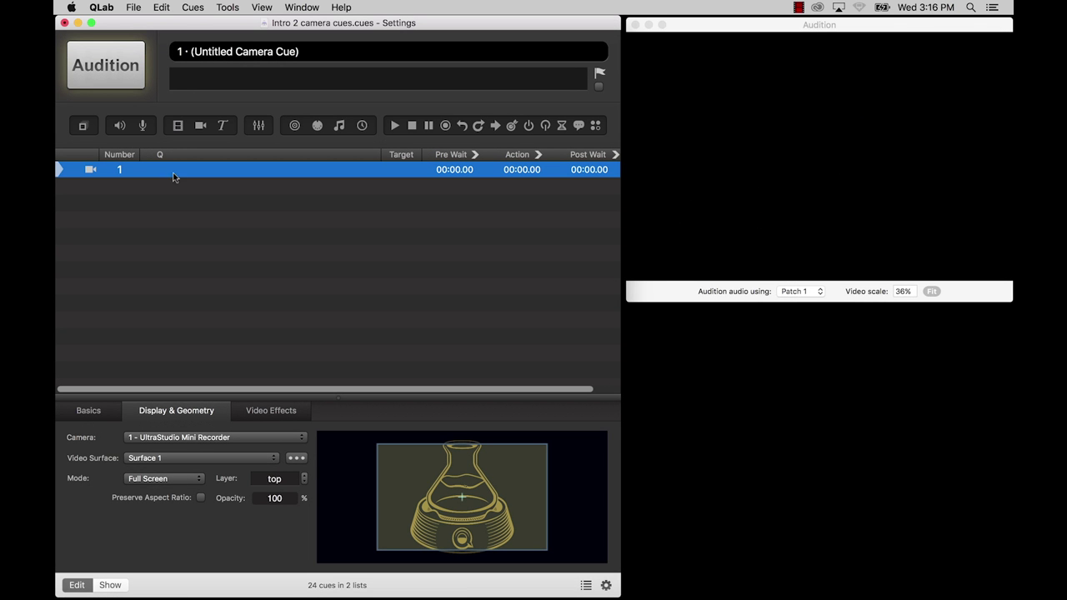
Step: Assign the UltraStudio Mini Recorder to workspace Camera Patch 7 at 1080i59.94
click(606, 586)
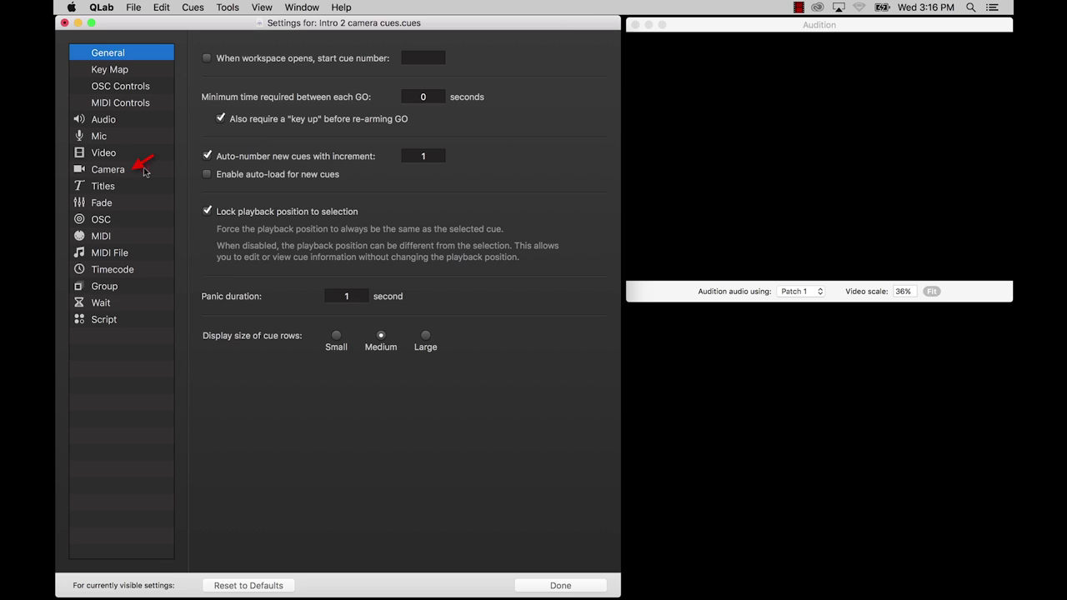
click(108, 170)
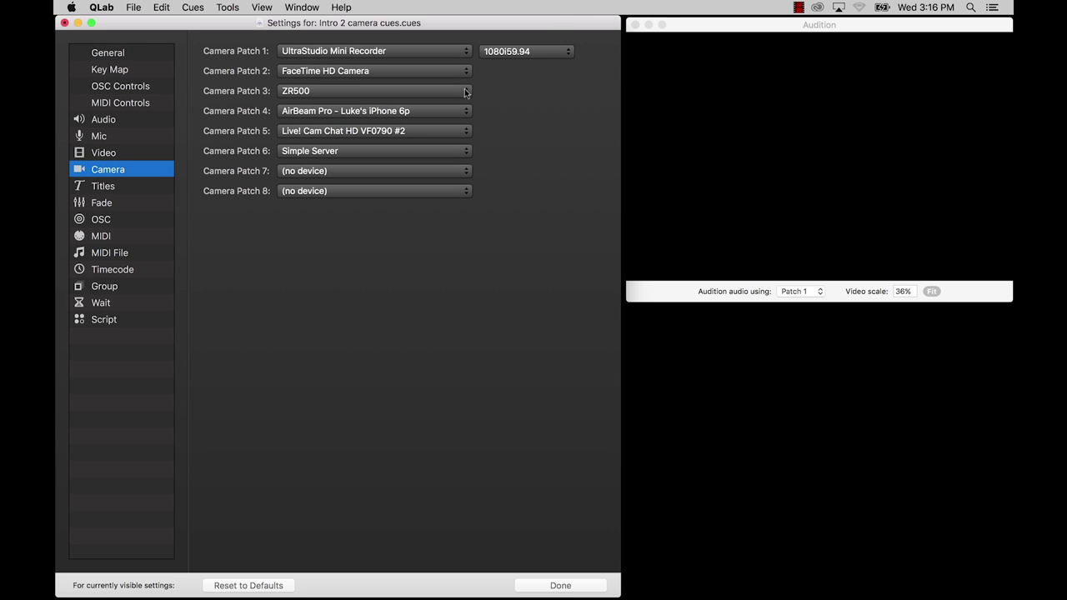
click(466, 171)
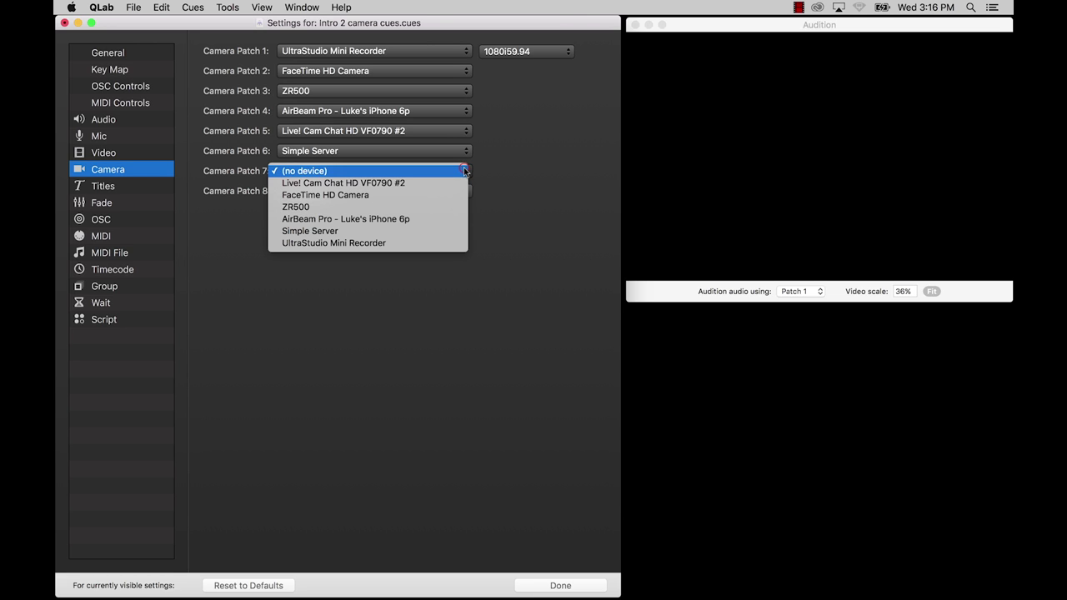
click(444, 243)
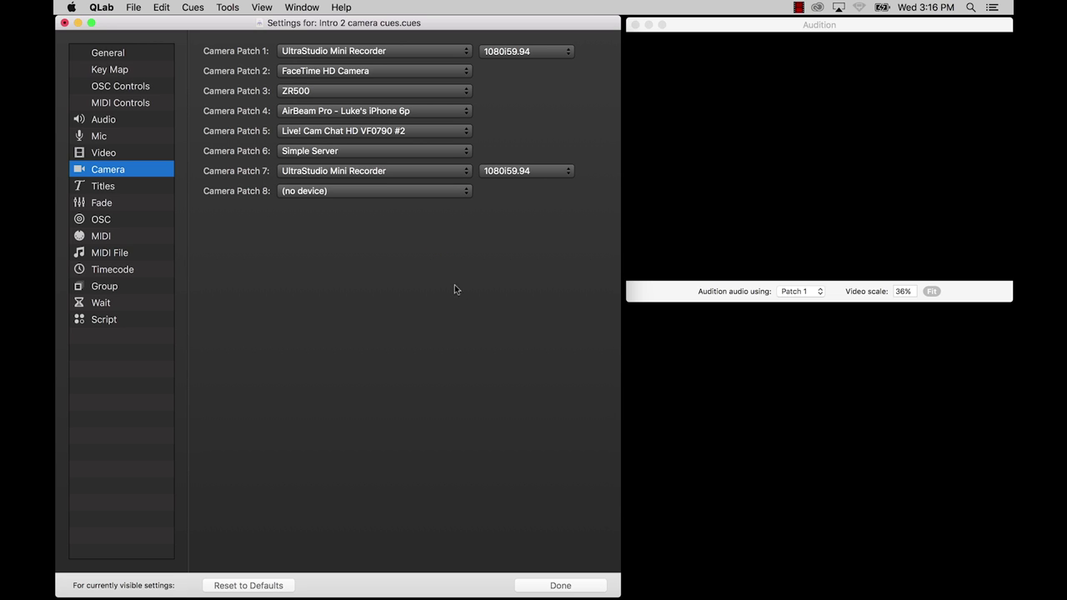
click(557, 587)
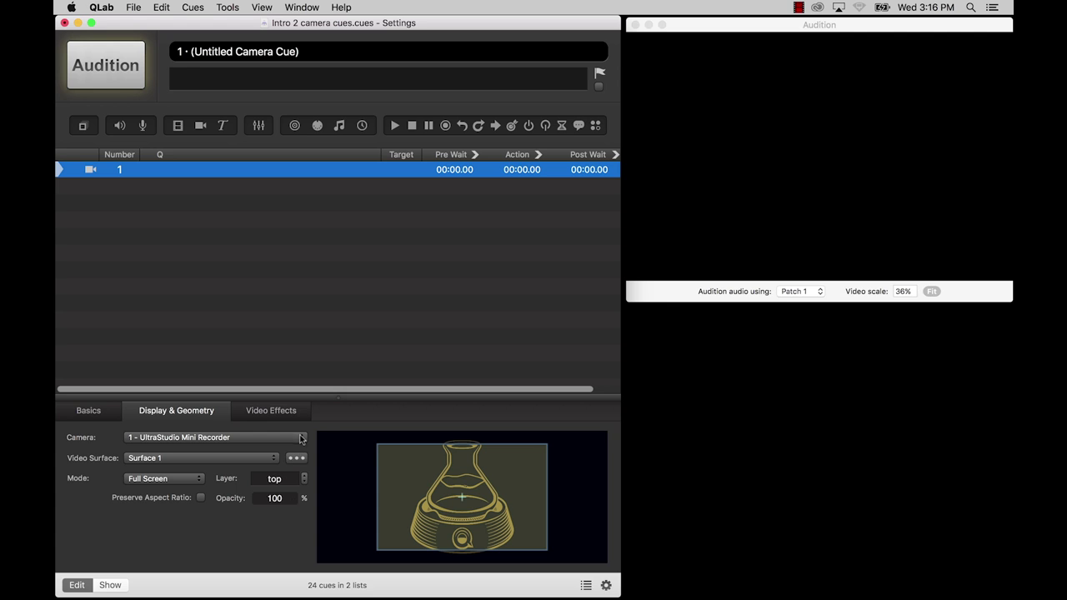
Step: Set cue 1's camera to 7 - UltraStudio Mini Recorder and rename it 'Sony A7s HDMI to Black Magic Thunderbolt'
click(301, 438)
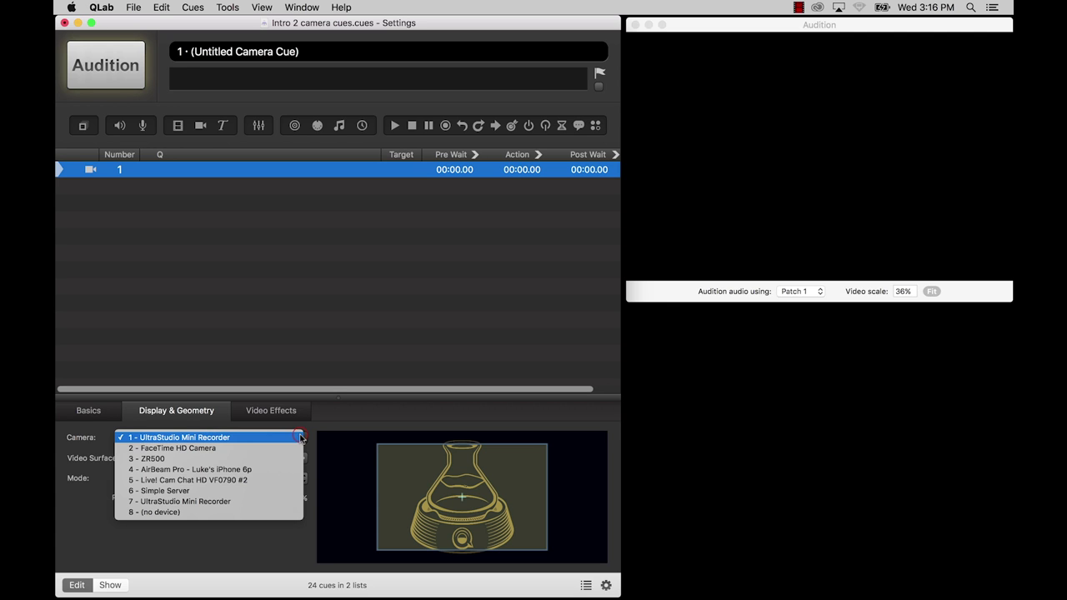
click(280, 503)
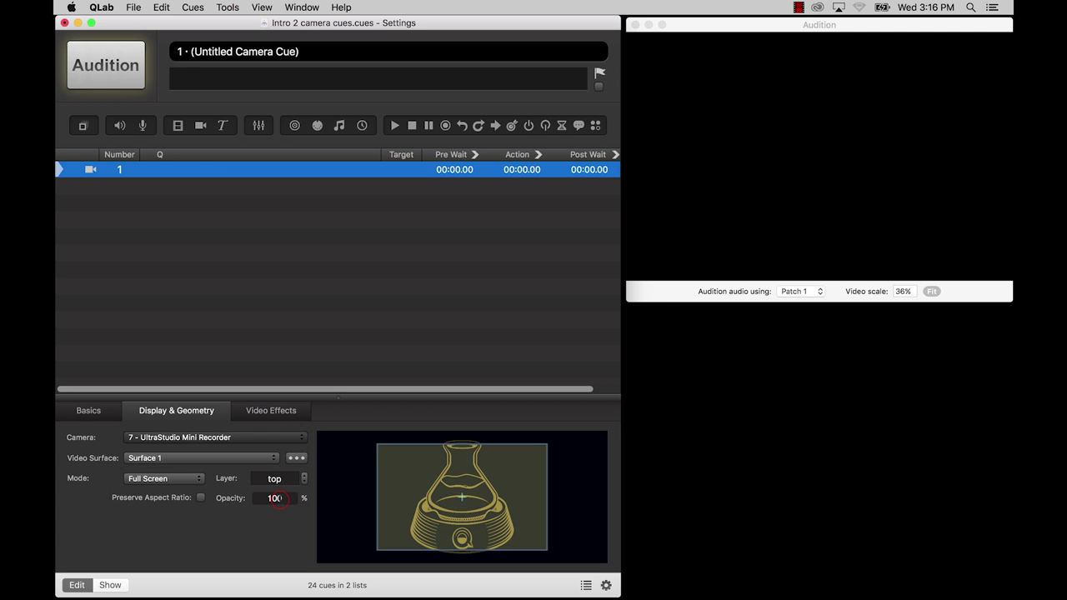
double_click(208, 171)
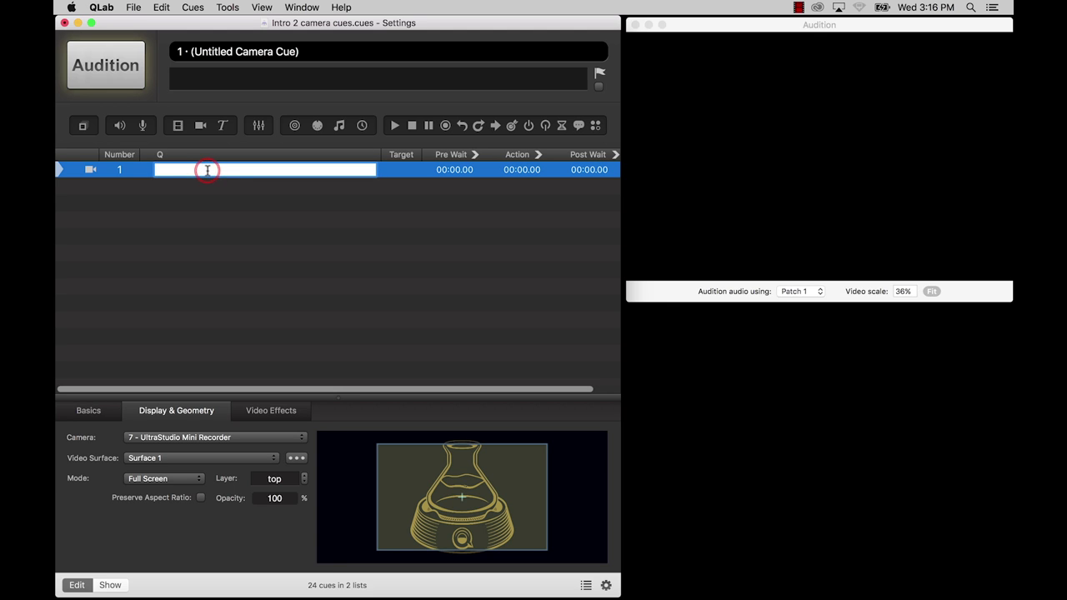
text(Sony A7s HDMI to Black Magic Thunderbolt)
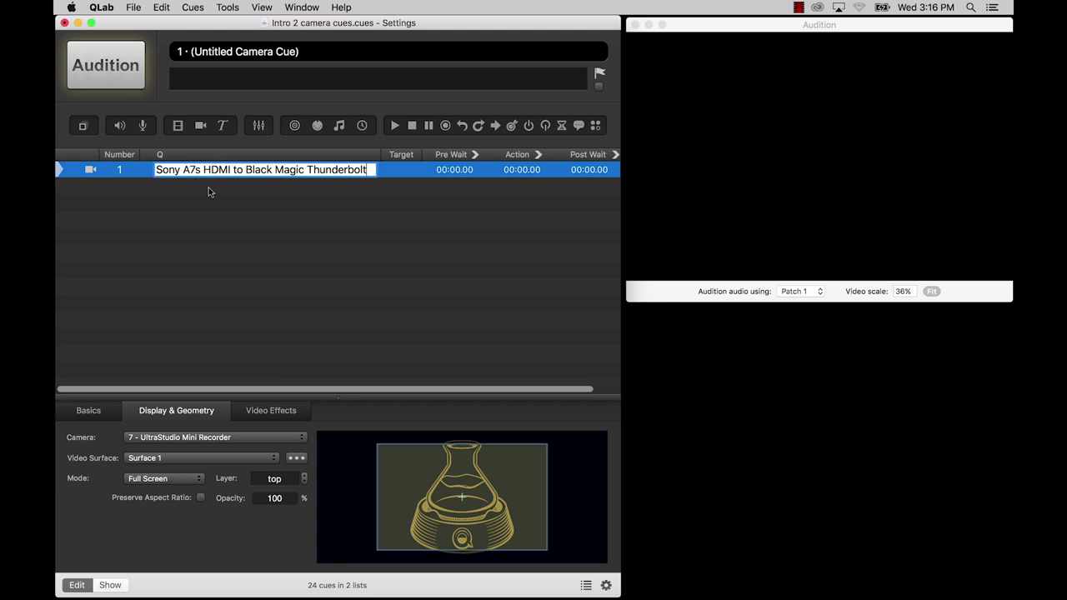
click(209, 192)
Step: Play cue 1's live UltraStudio feed, then hide QLab
click(198, 173)
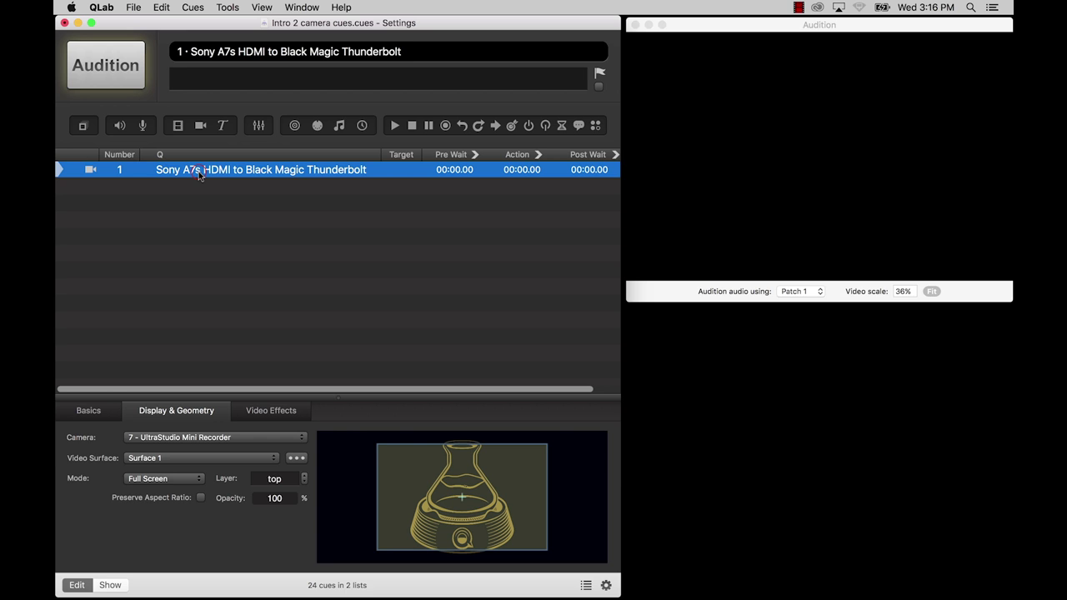
key(space)
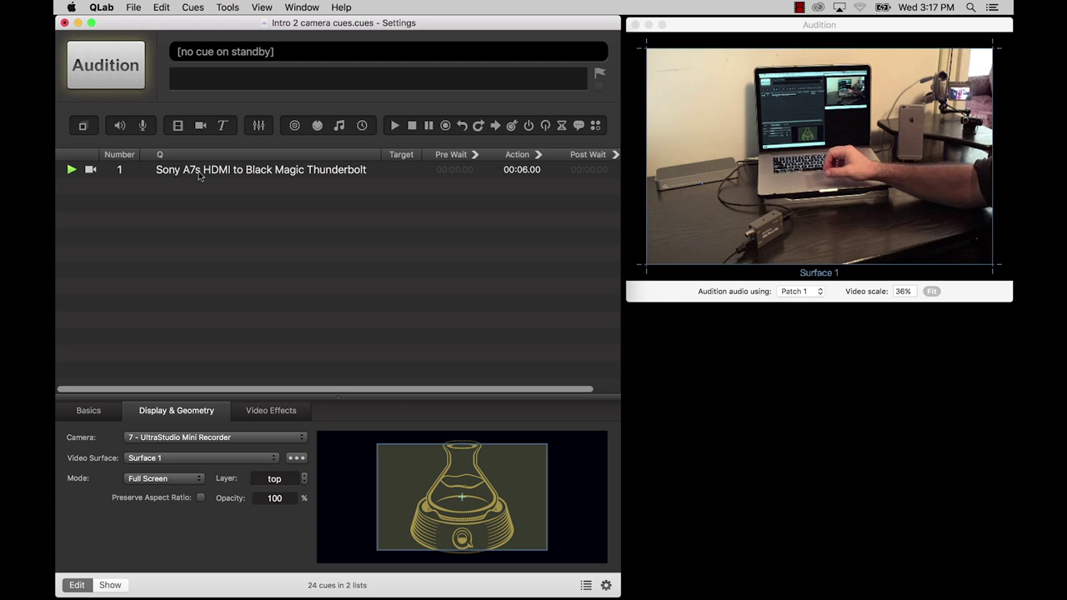
click(79, 23)
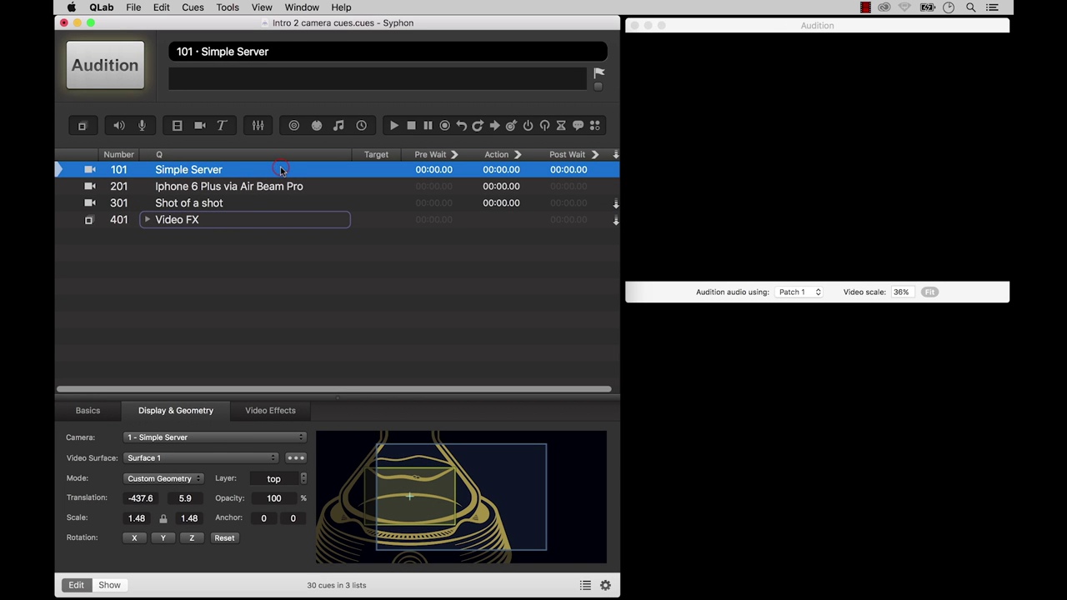
Step: Fire cue 101 Simple Server to show its Syphon feed on Surface 1
key(space)
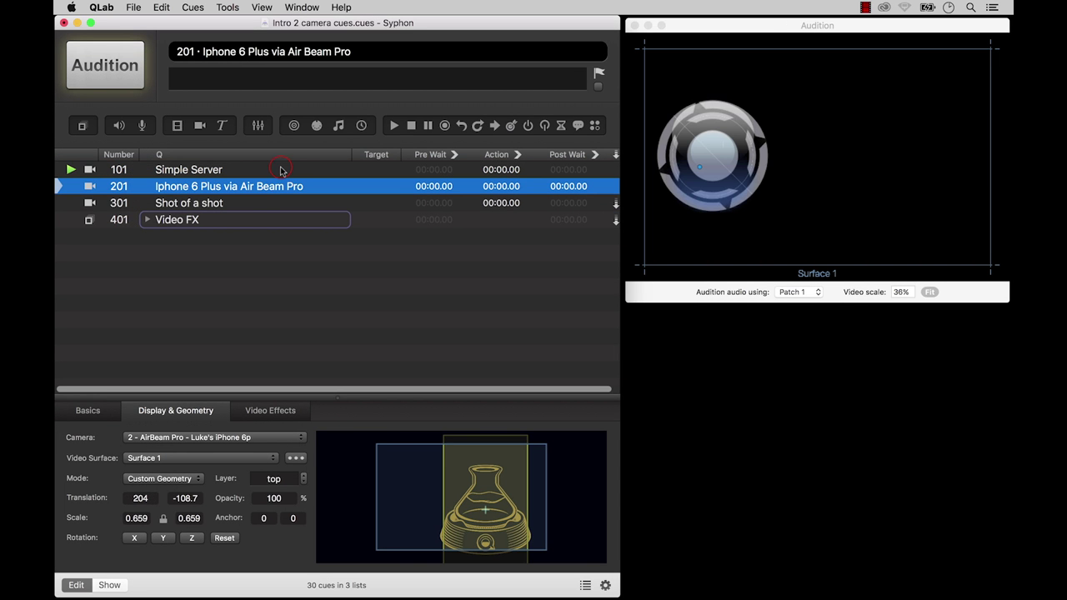
Step: Confirm workspace Camera Patch 2 uses the AirBeam Pro iPhone
click(605, 587)
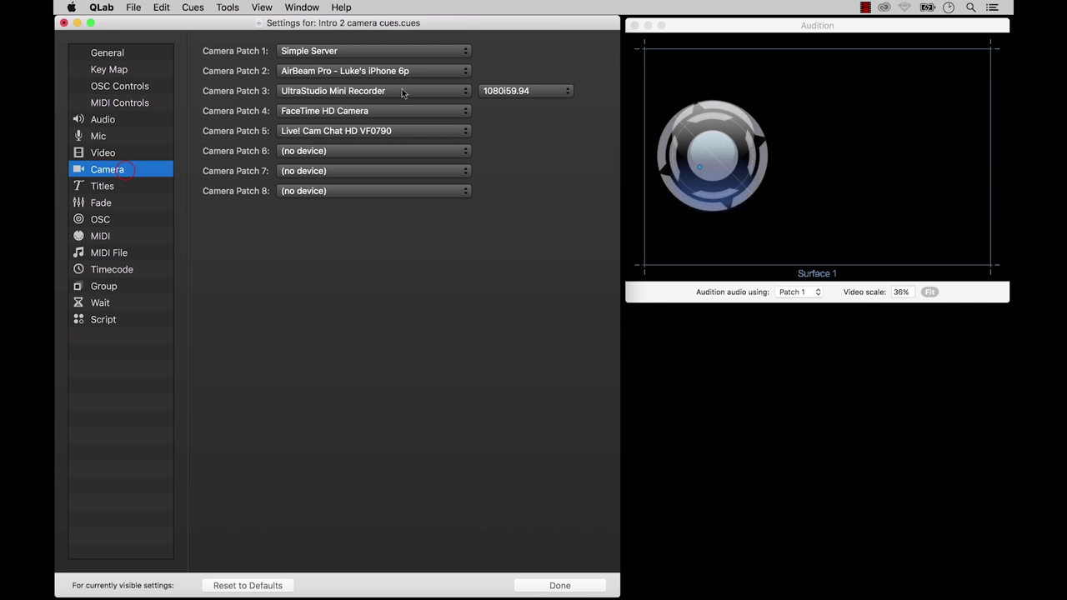
click(439, 69)
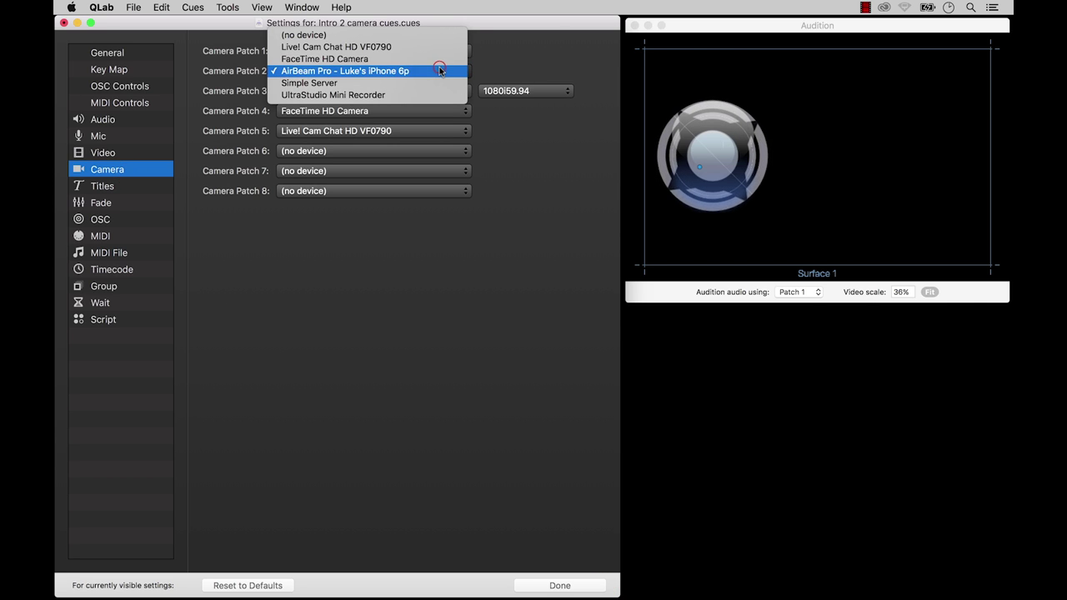
click(393, 71)
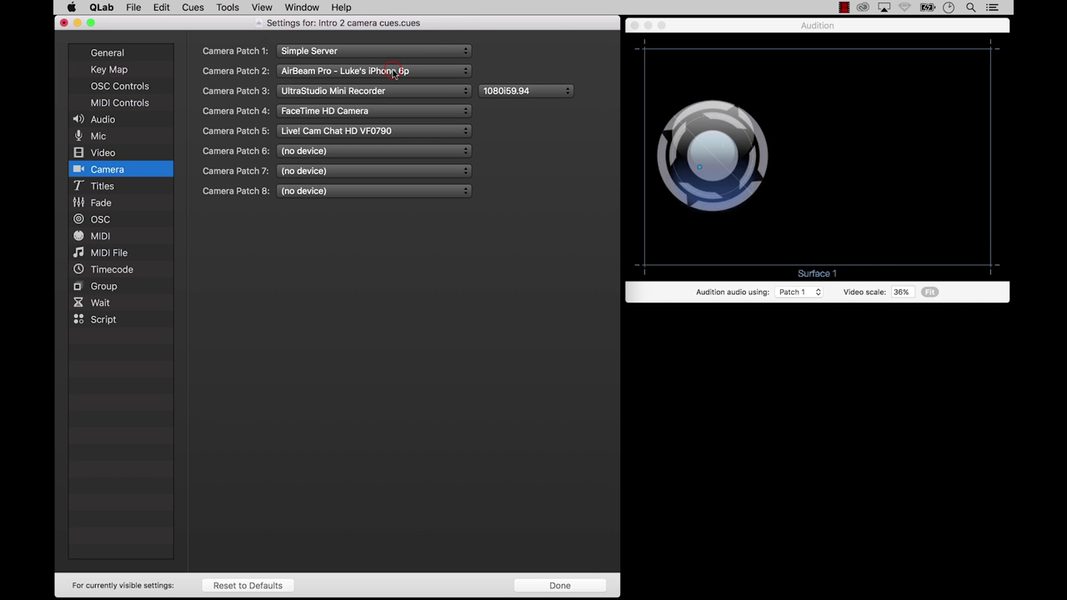
click(560, 586)
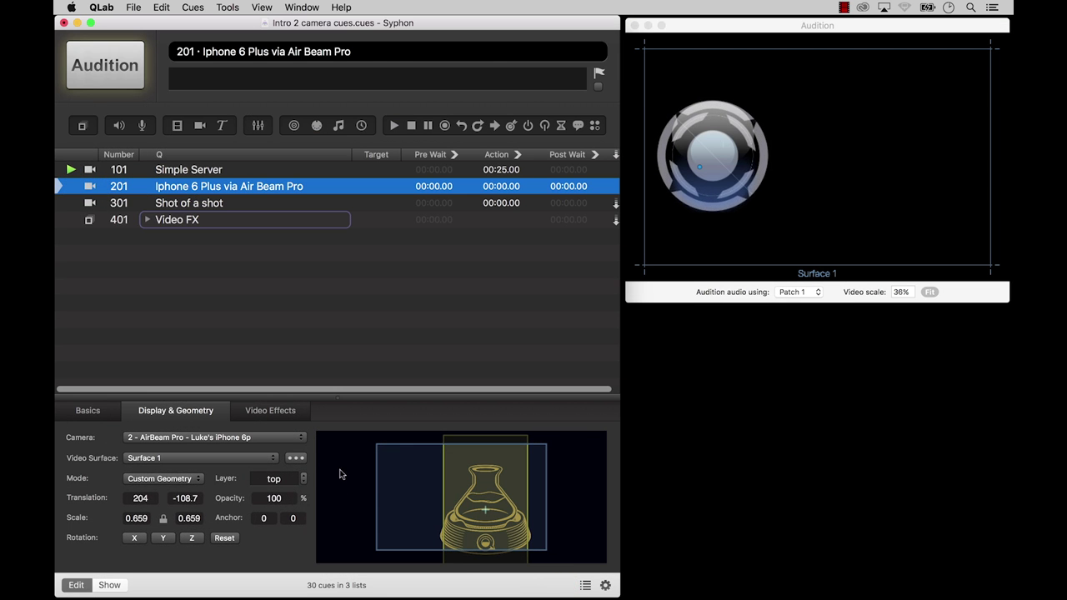
Step: Verify cue 201's camera and play its iPhone 6 Plus feed
click(297, 439)
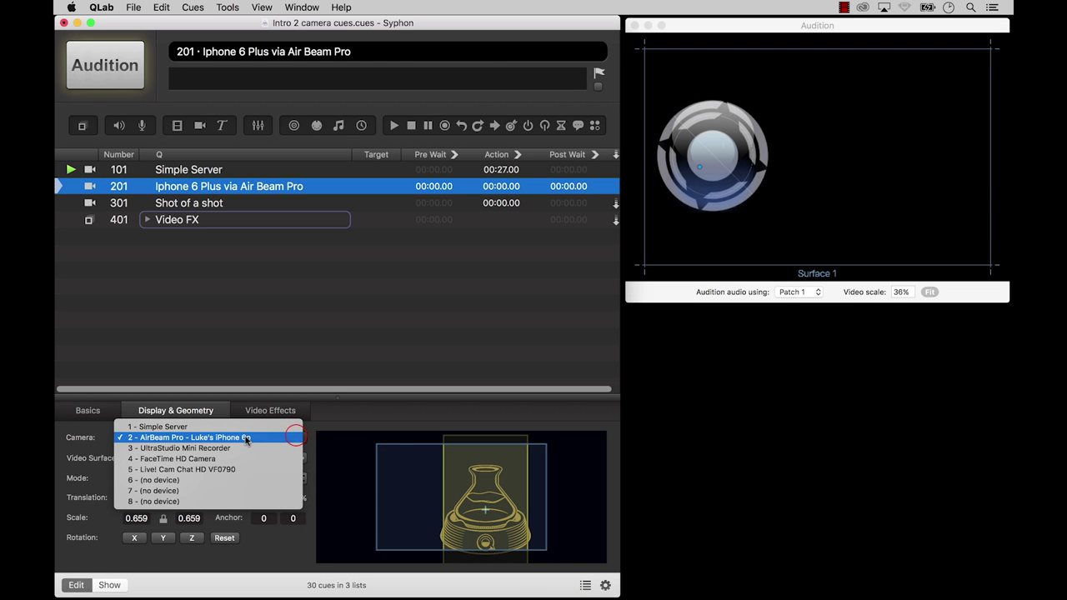
click(246, 441)
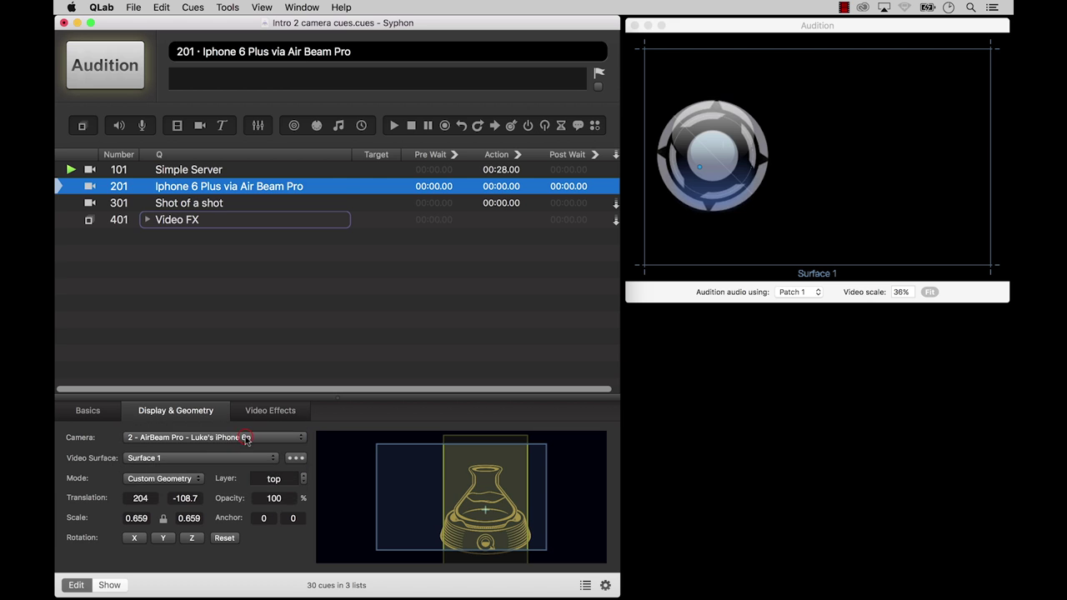
click(340, 187)
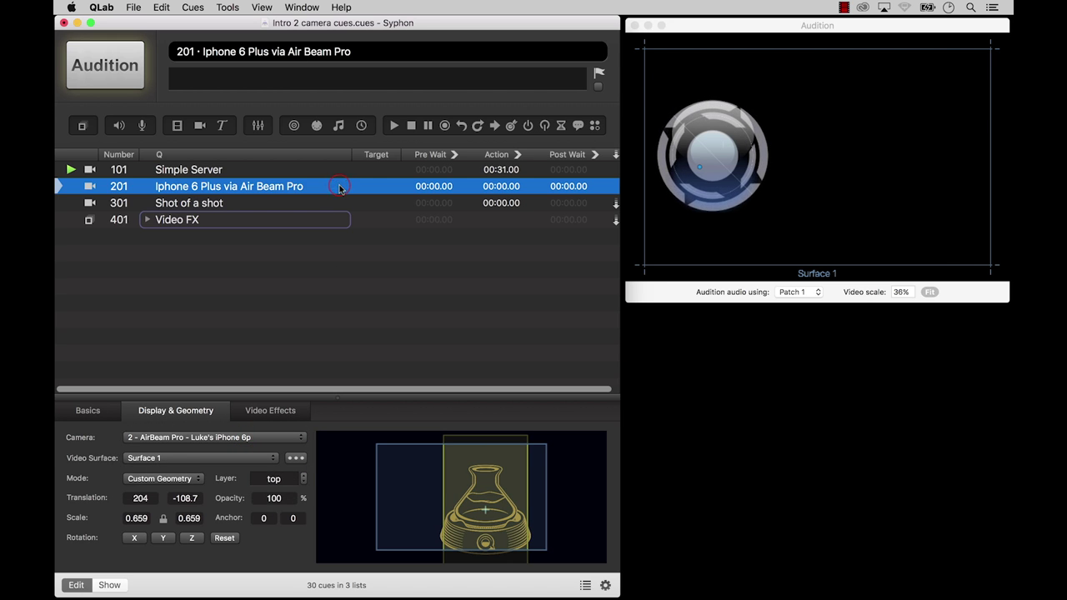
key(space)
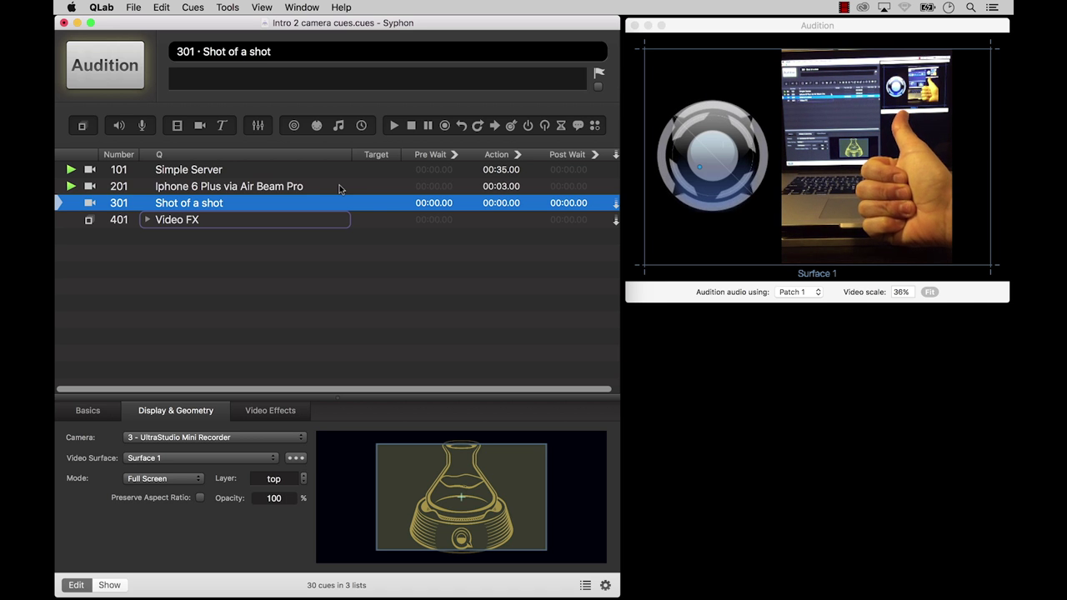
Step: Play cue 301 Shot of a shot and reselect its row
key(space)
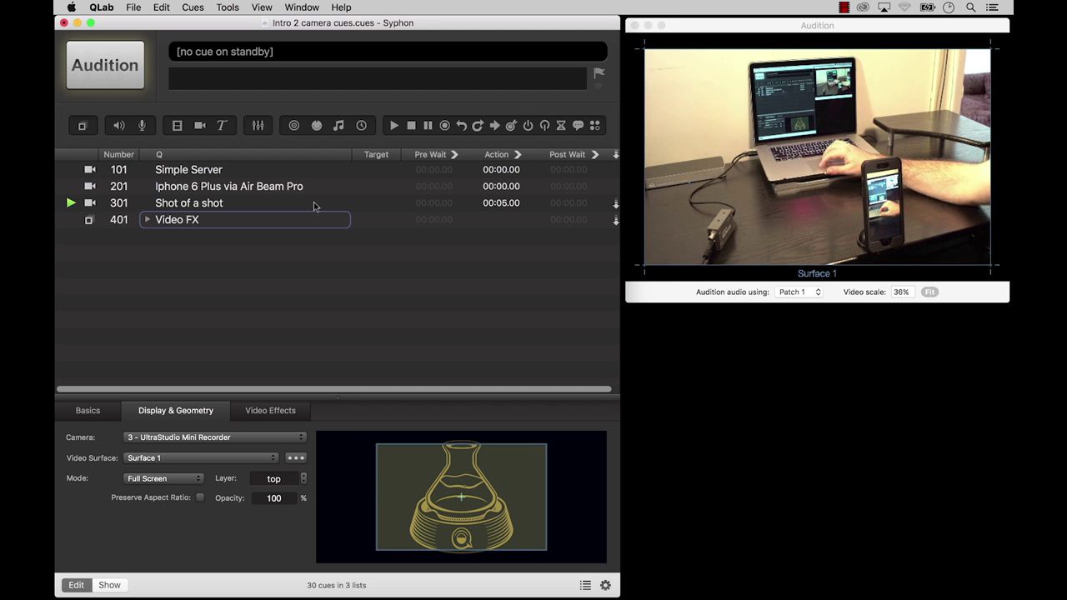
click(314, 206)
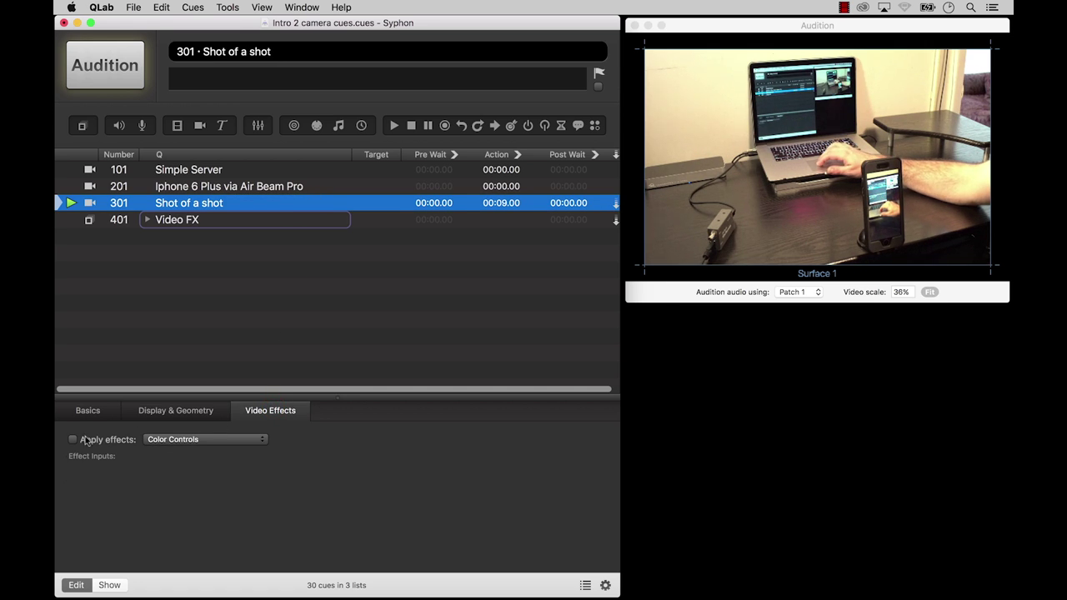
Step: Enable Color Controls on cue 301, lower brightness, raise contrast to ~1.6, cut saturation, then disable
click(74, 440)
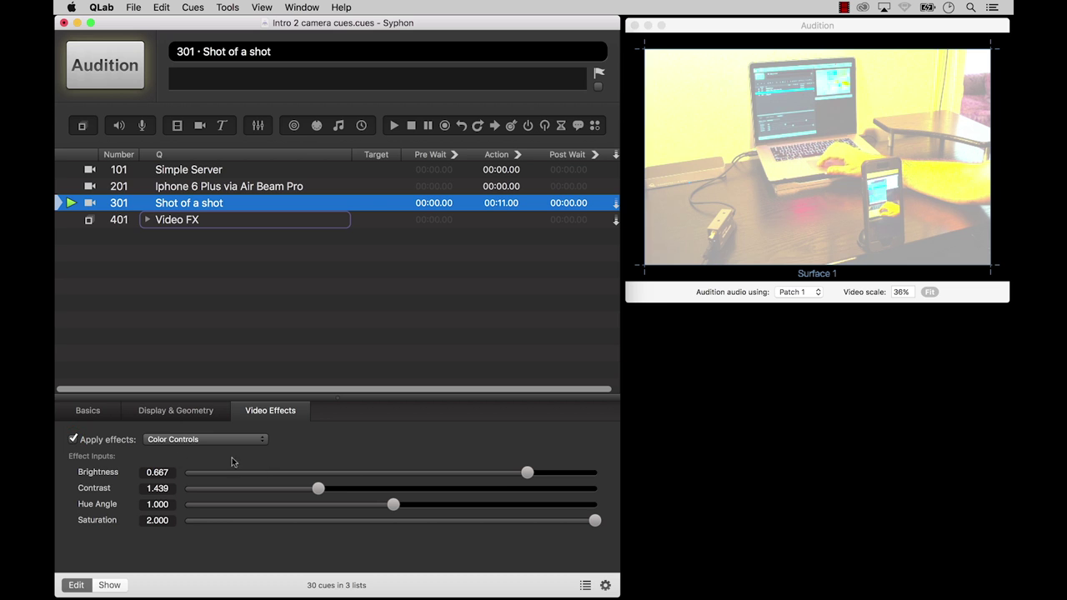
drag(526, 473, 440, 493)
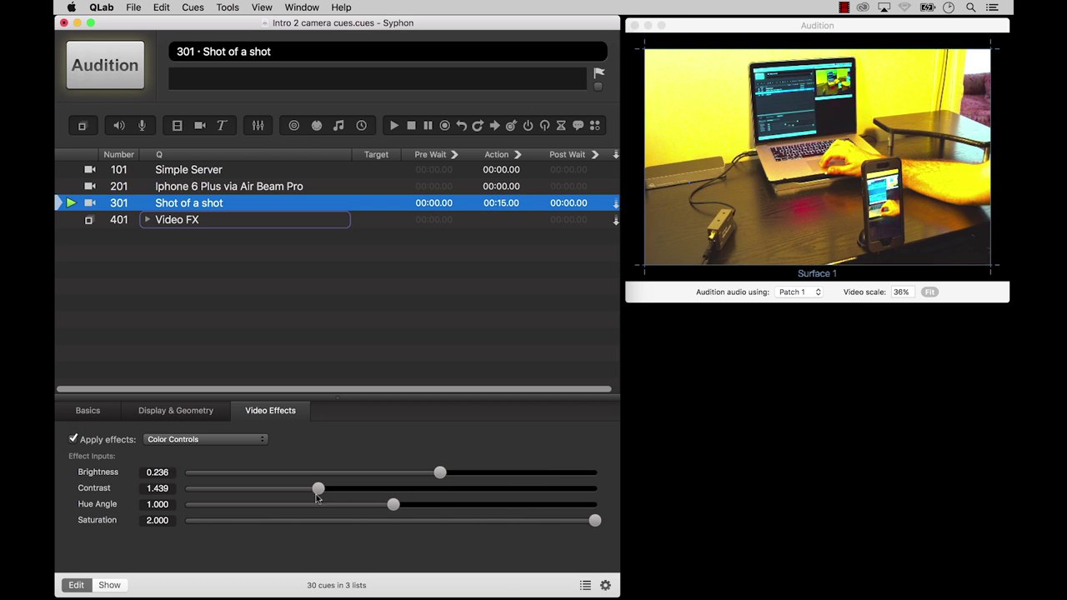
mouse_move(320, 491)
mouse_down()
mouse_move(392, 489)
mouse_move(338, 487)
mouse_up()
drag(595, 521, 186, 538)
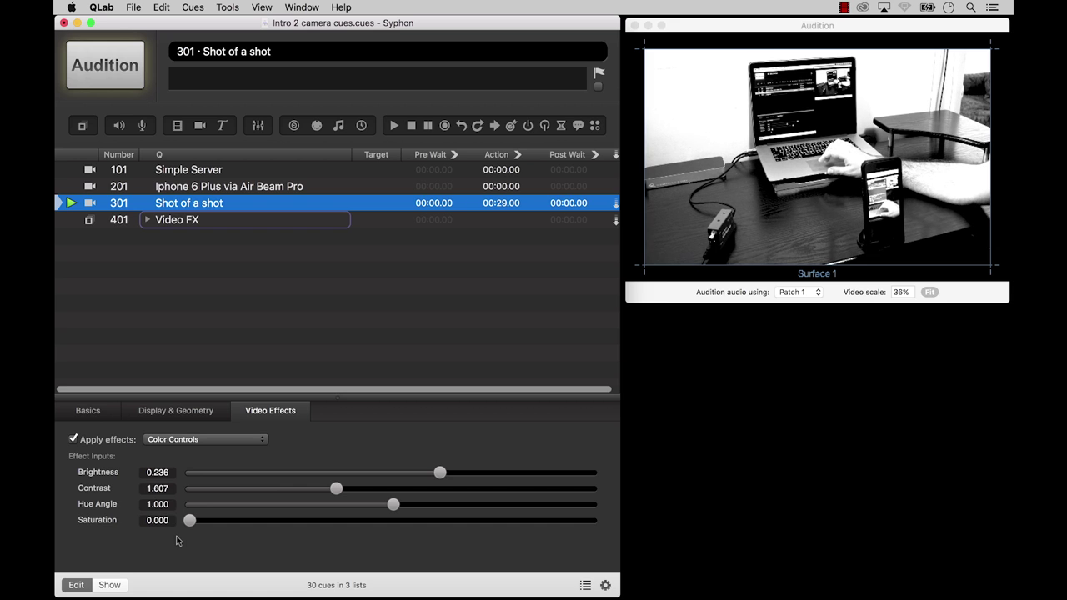
click(73, 439)
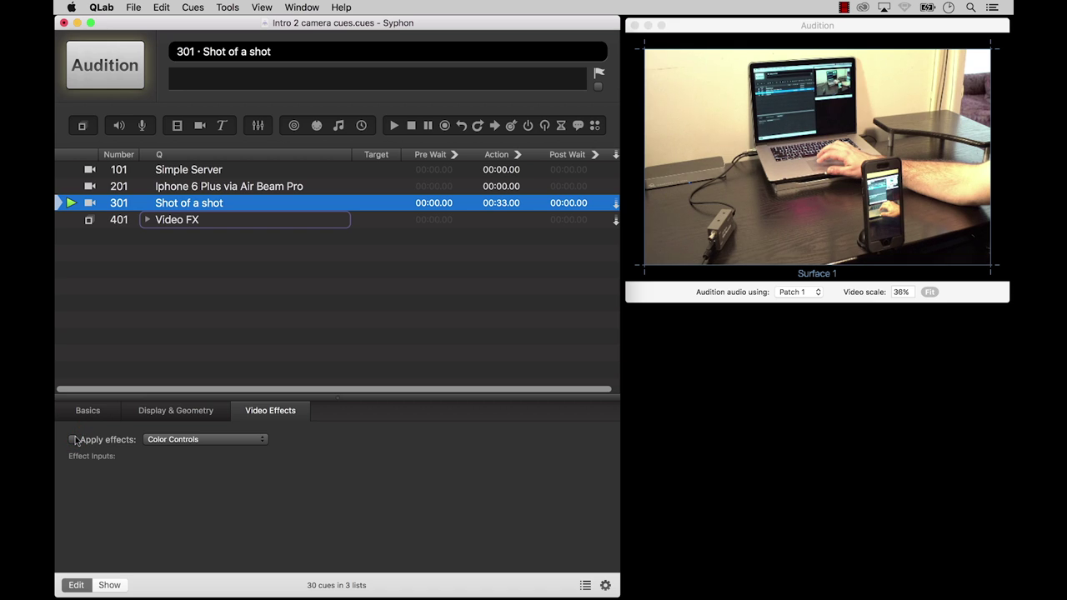